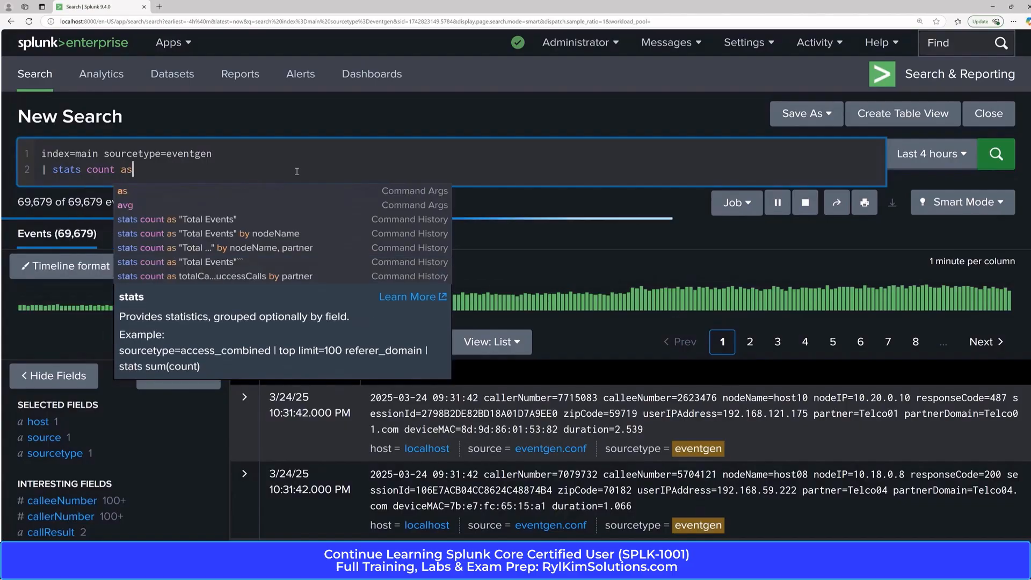
# Name the stats count column "Total Events" in the eventgen query and run the search.
pyautogui.write('To')
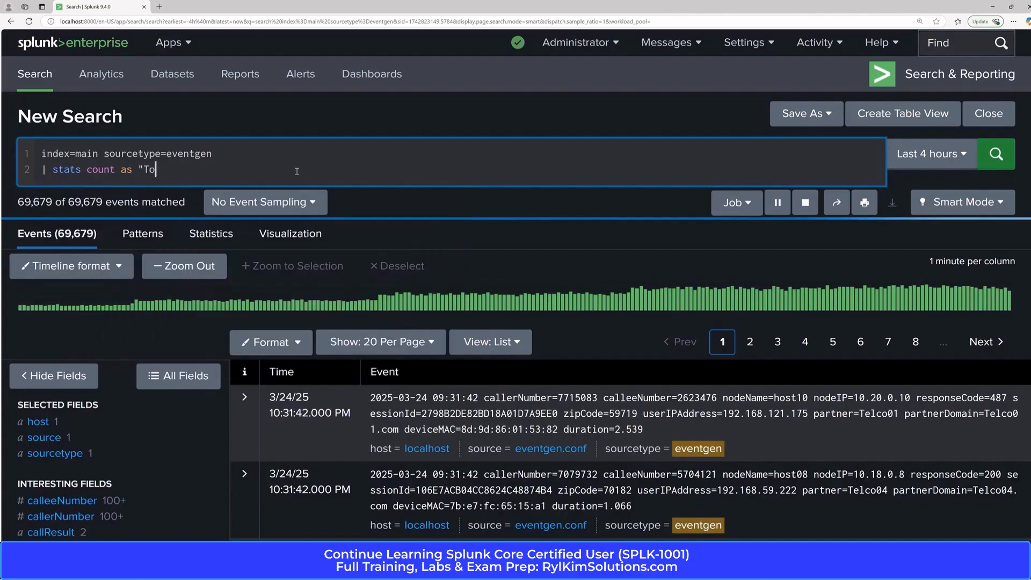
pyautogui.write('tal Events"')
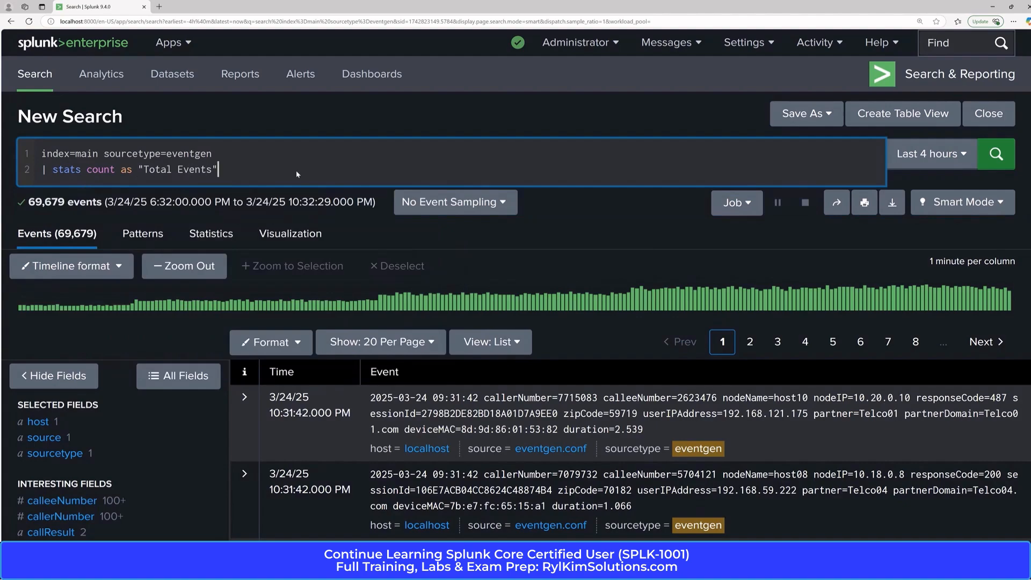
pyautogui.press('Return')
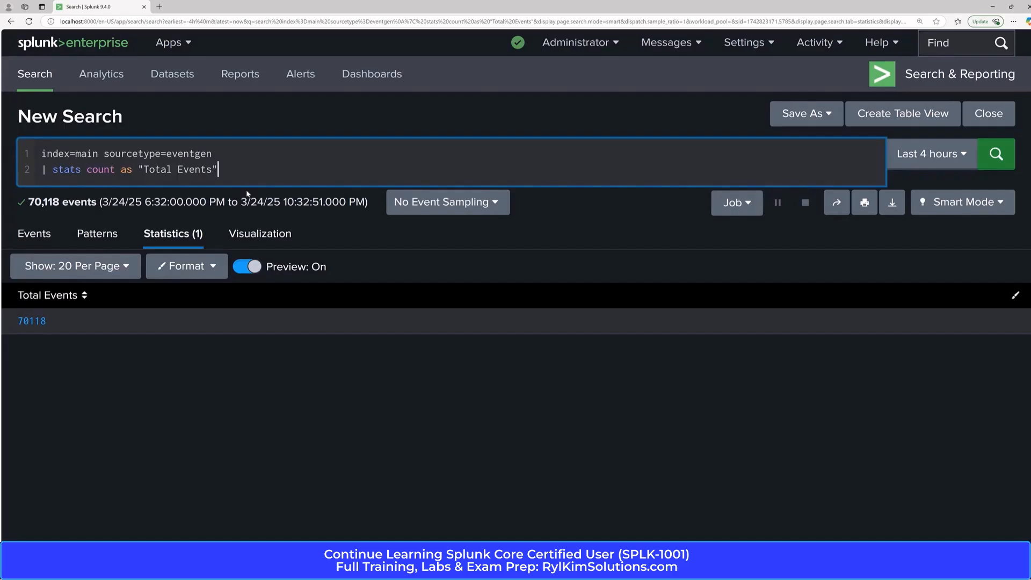
# Add count(zipCode) as "Total Events with Zipcode" to the stats command and run the search.
pyautogui.write(', count(zipCode)')
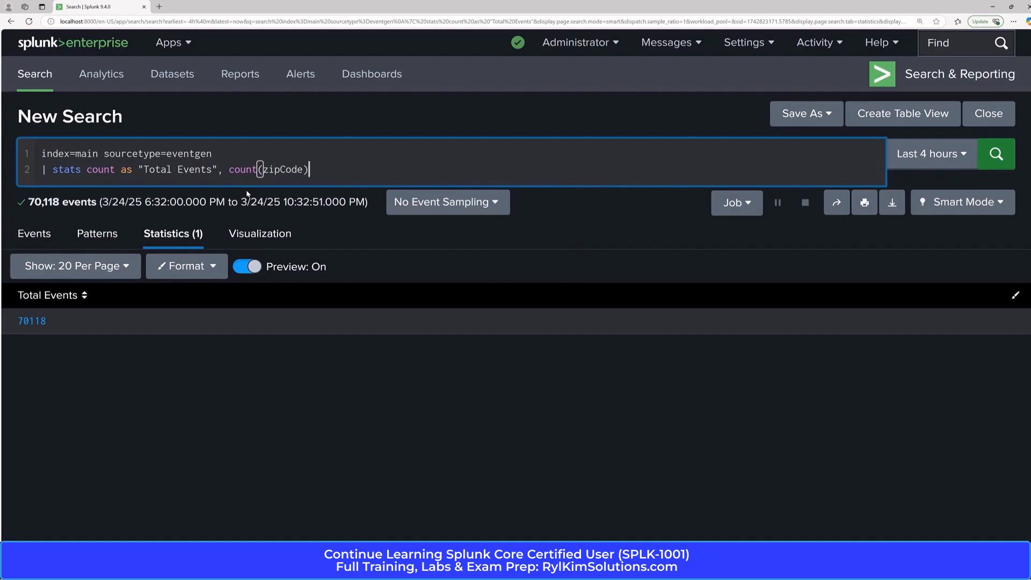
pyautogui.write(' as ')
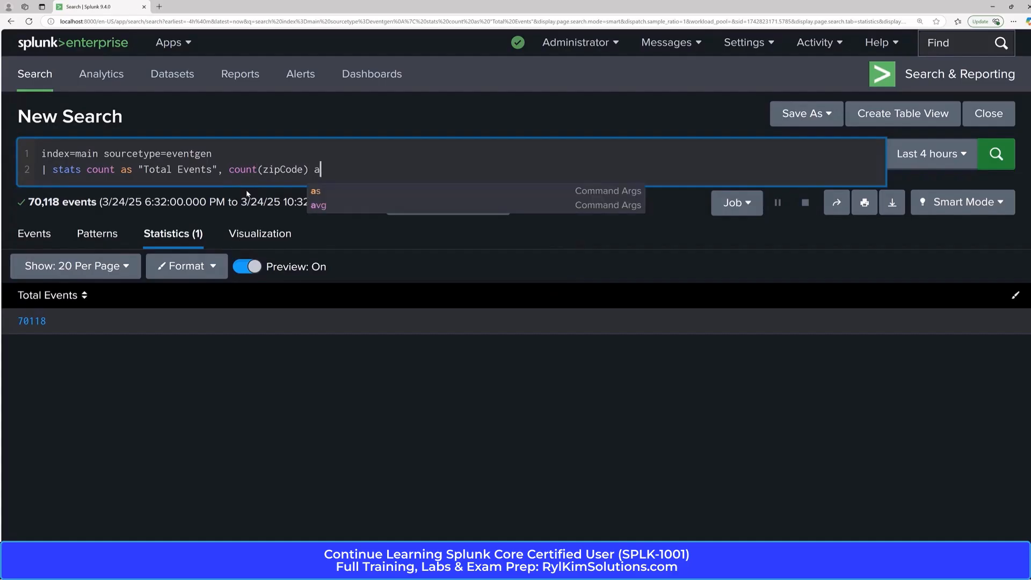
pyautogui.write('"')
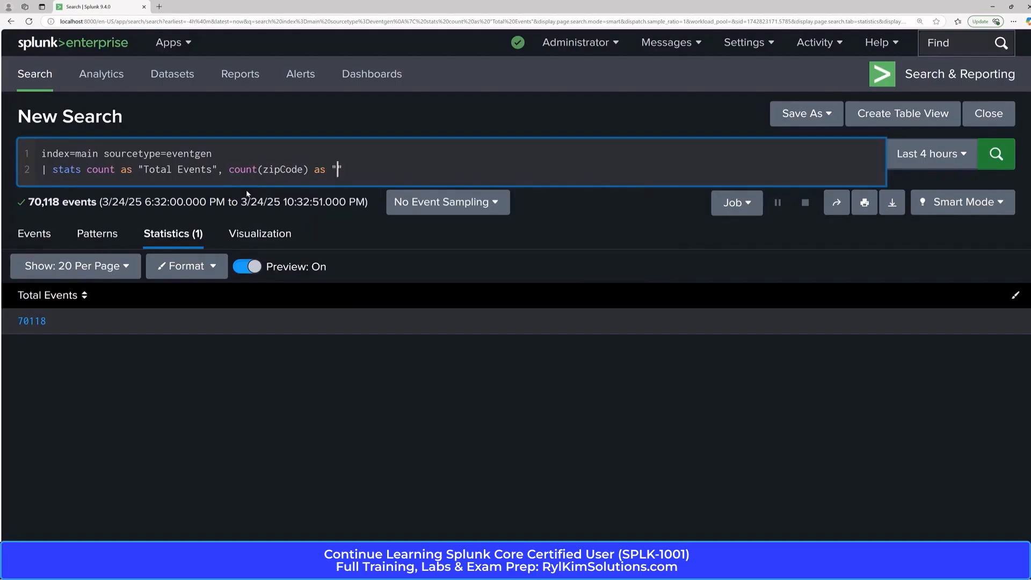
pyautogui.write('Totel Events with Zipcode')
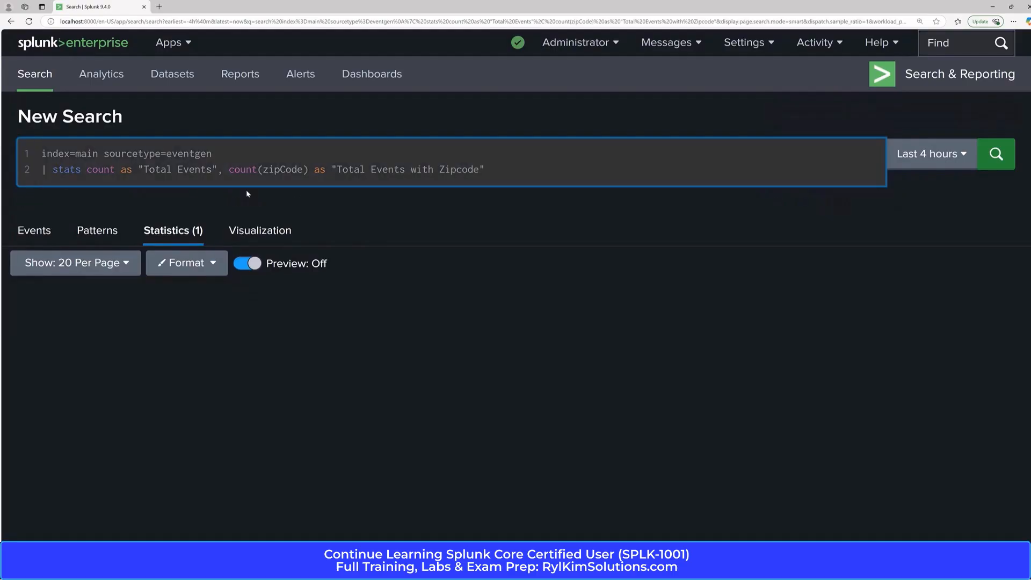
pyautogui.press('Return')
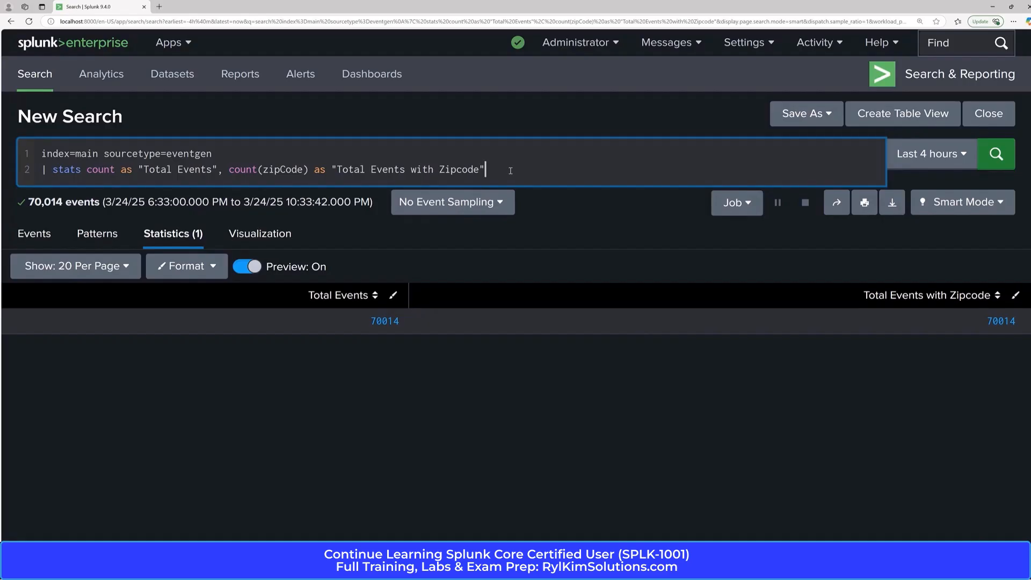
# Add distinct_count(zipCode) as "Number of Zip Codes" to the stats command and run the search.
pyautogui.write(',')
pyautogui.write('dis')
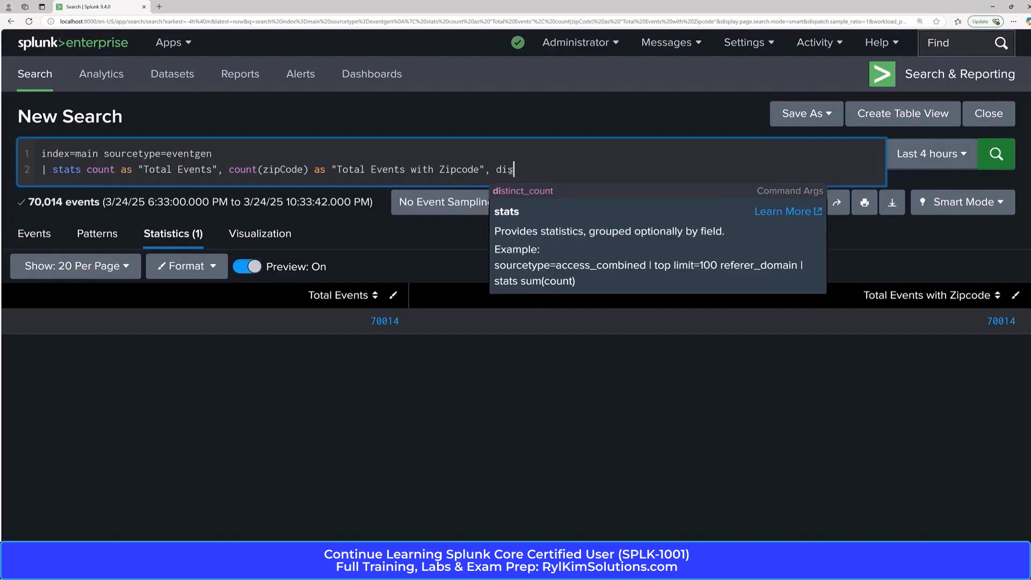
pyautogui.click(531, 193)
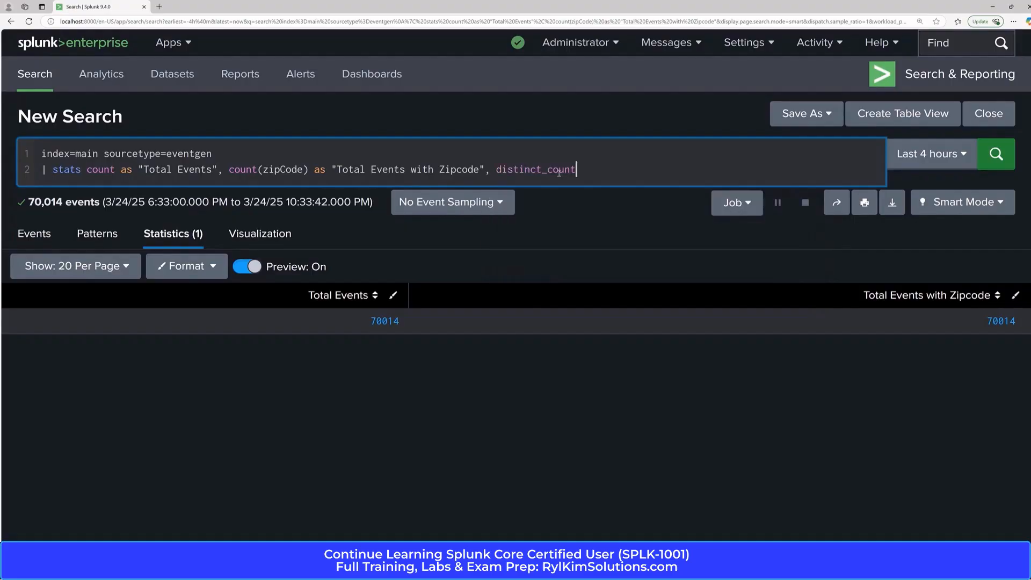
pyautogui.write('(zipCode) as "Number of ZZ')
pyautogui.press('BackSpace')
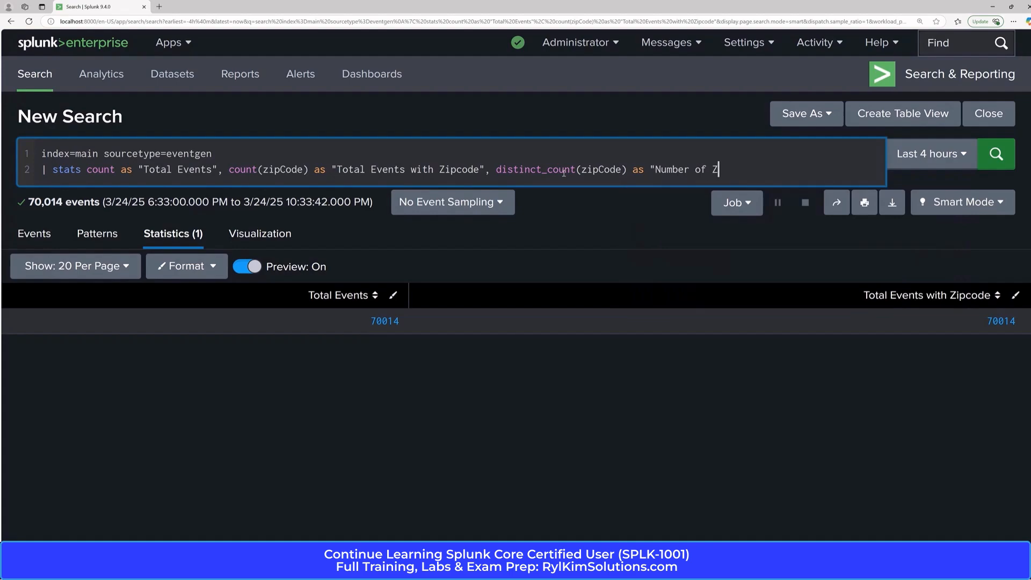
pyautogui.write('ip Codes"')
pyautogui.press('Return')
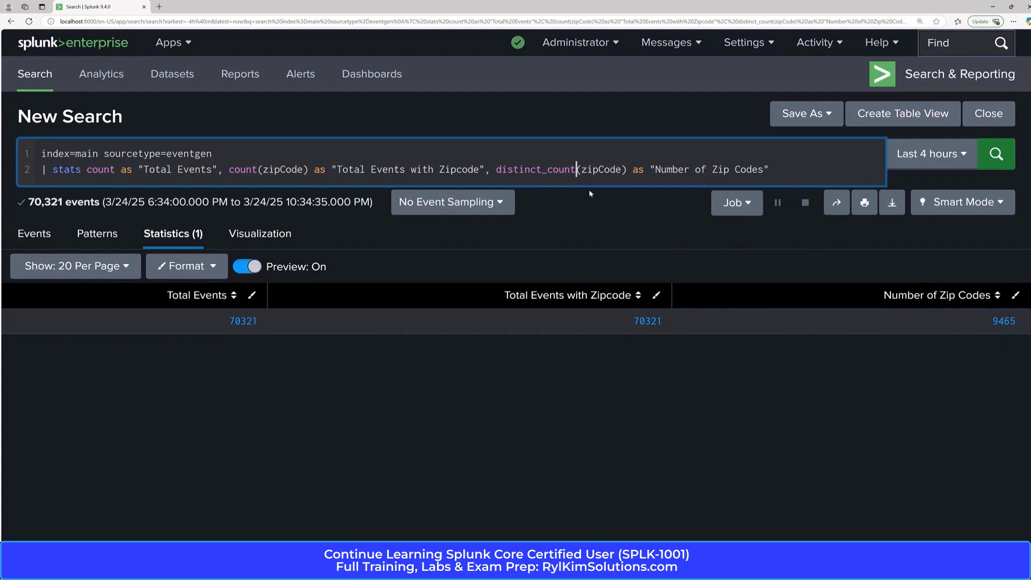
# Shorten the distinct_count function to its dc abbreviation in the stats command and rerun the search.
pyautogui.press('BackSpace')
pyautogui.press('BackSpace')
pyautogui.press('BackSpace')
pyautogui.press('BackSpace')
pyautogui.press('BackSpace')
pyautogui.press('BackSpace')
pyautogui.press('BackSpace')
pyautogui.press('BackSpace')
pyautogui.press('BackSpace')
pyautogui.press('BackSpace')
pyautogui.press('BackSpace')
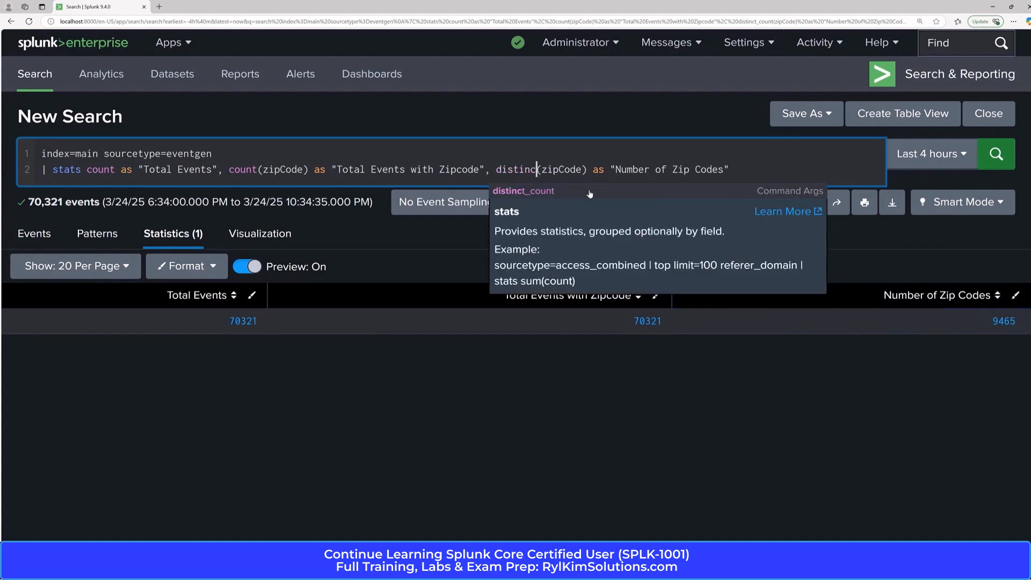
pyautogui.press('BackSpace')
pyautogui.press('BackSpace')
pyautogui.write('c')
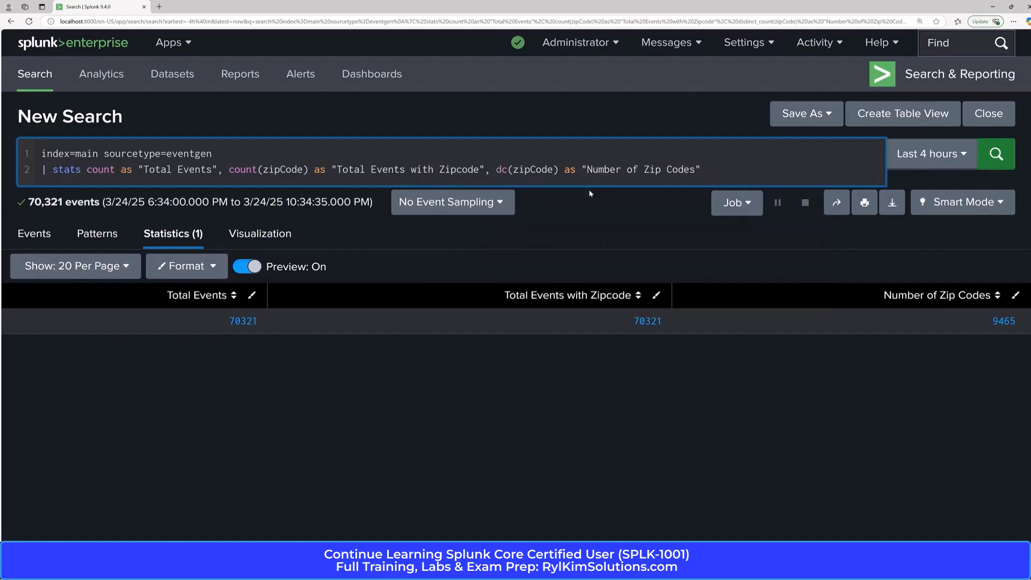
pyautogui.press('Return')
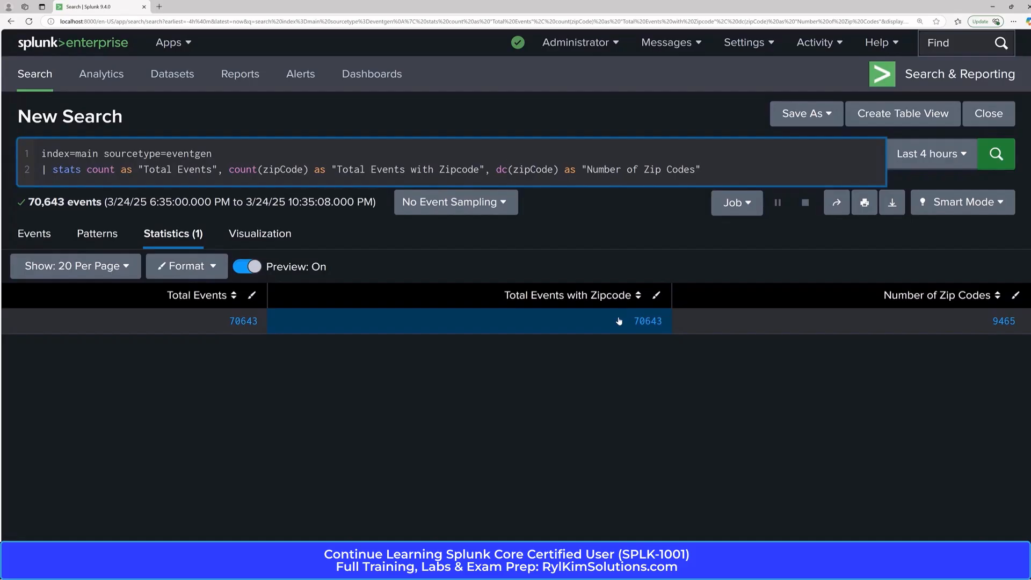
# Add sum(duration) as TotalCallTime to the end of the stats command and run the search.
pyautogui.click(728, 176)
pyautogui.write(', sum(duration) as TotalCal')
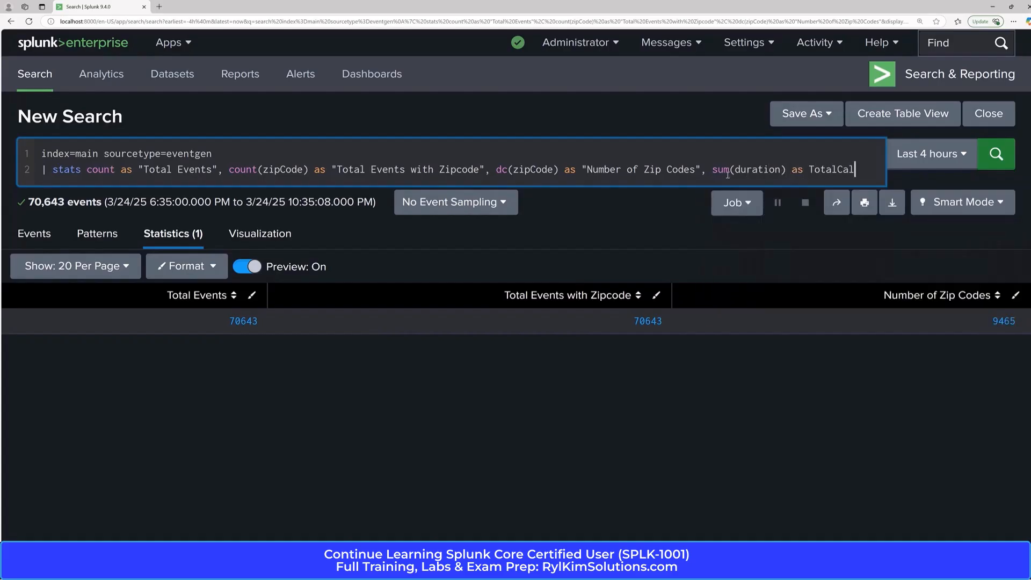
pyautogui.write('lTime')
pyautogui.press('Return')
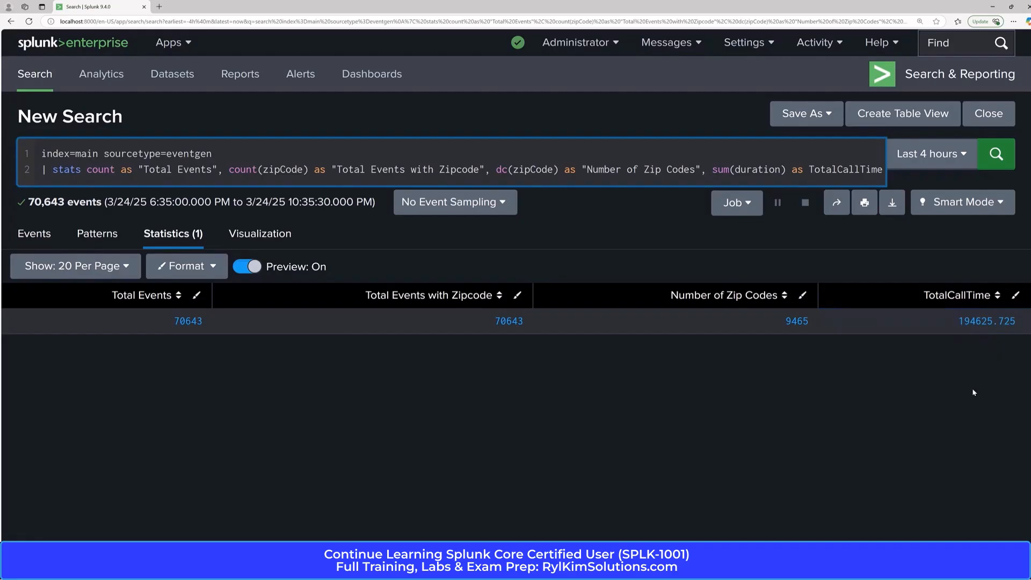
# Add avg(duration) as AvgCallTime to the end of the stats command and run the search.
pyautogui.write(', ')
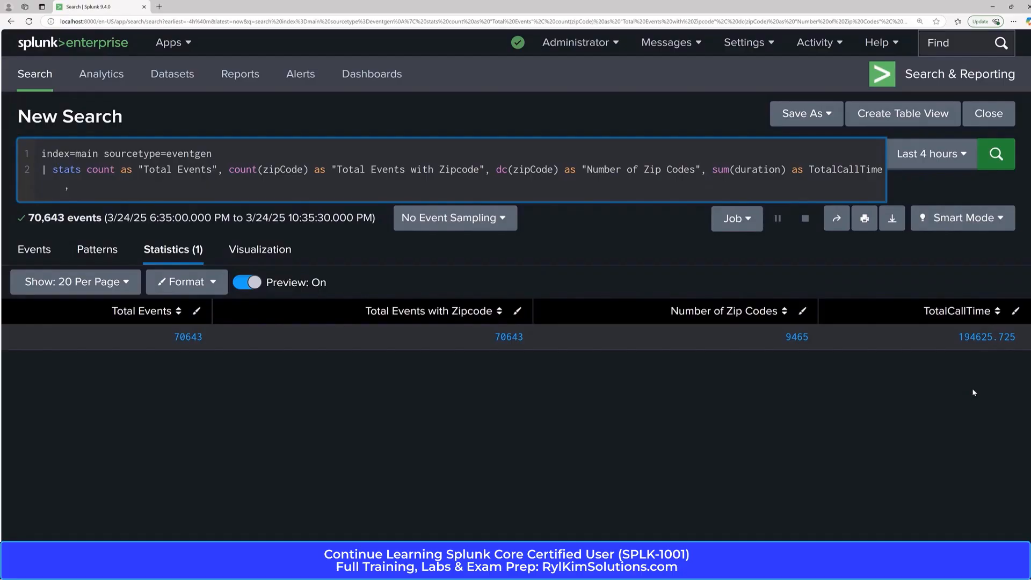
pyautogui.write('avg(d')
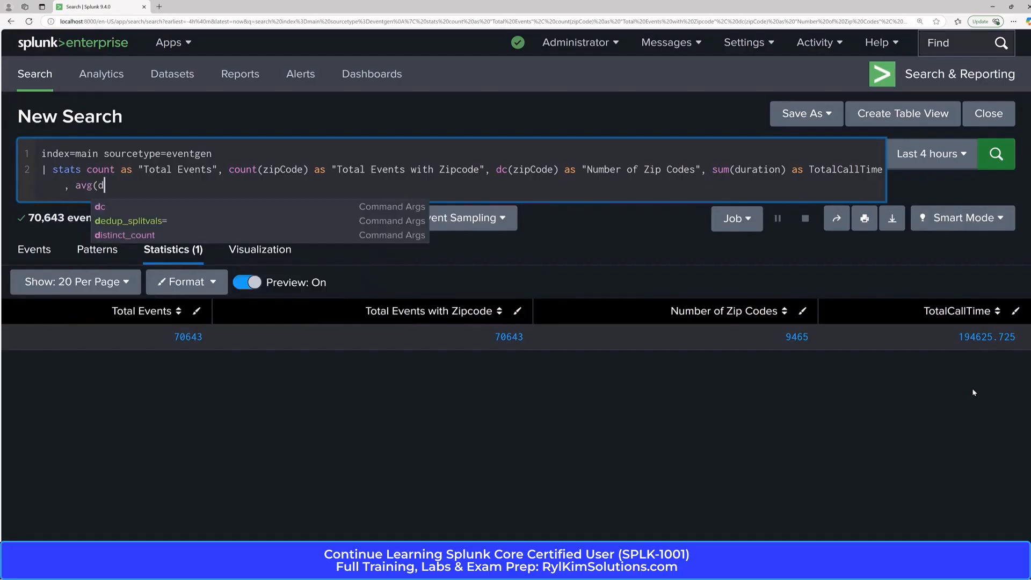
pyautogui.write('uration) a')
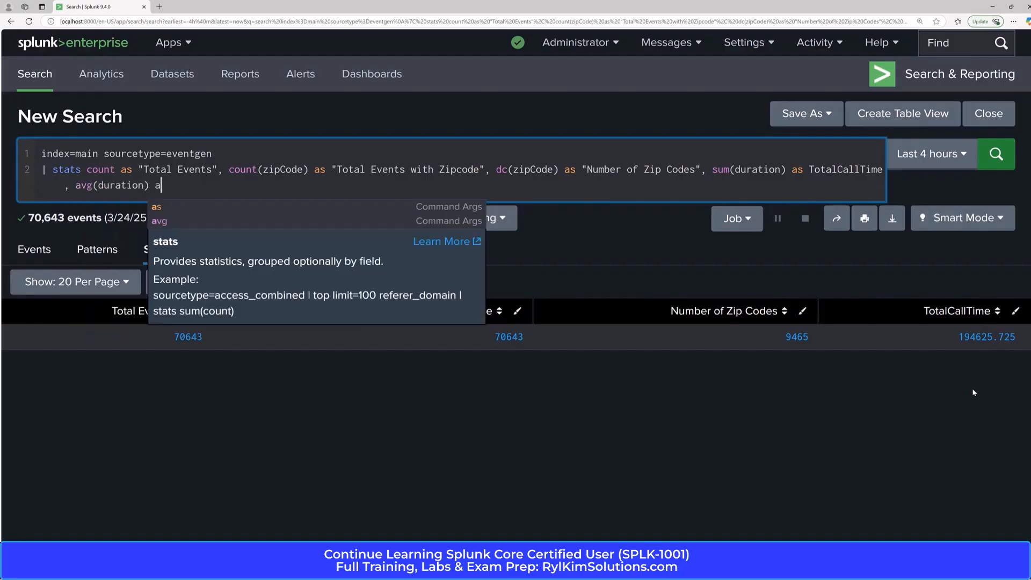
pyautogui.write('s AVg')
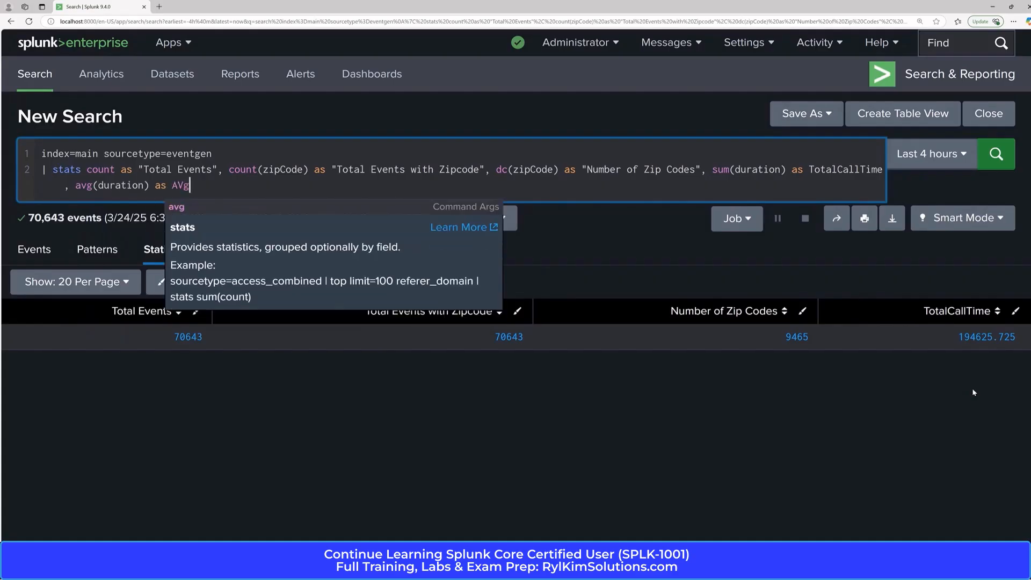
pyautogui.press('BackSpace')
pyautogui.press('BackSpace')
pyautogui.write('vg')
pyautogui.write('CallTime')
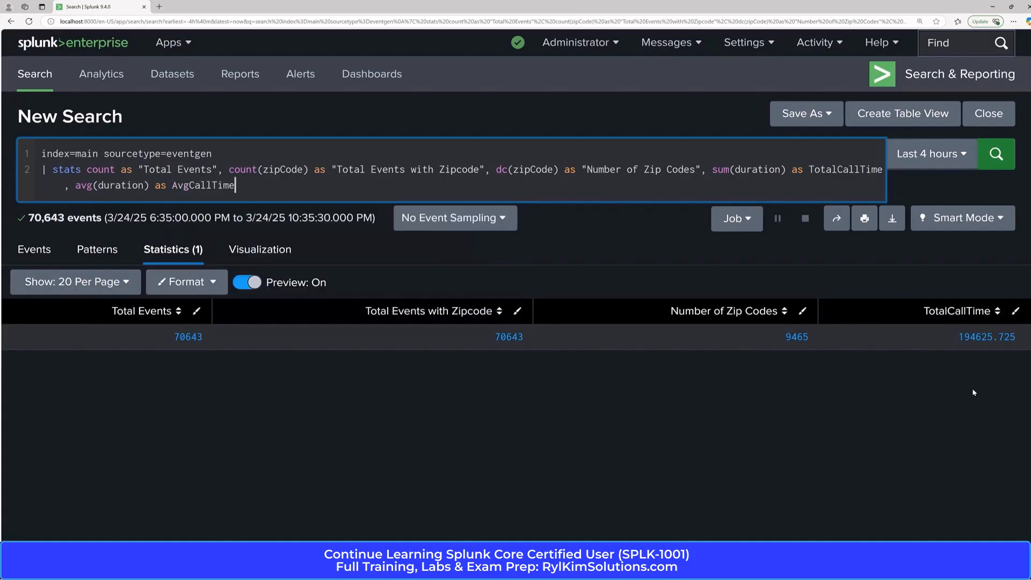
pyautogui.press('Return')
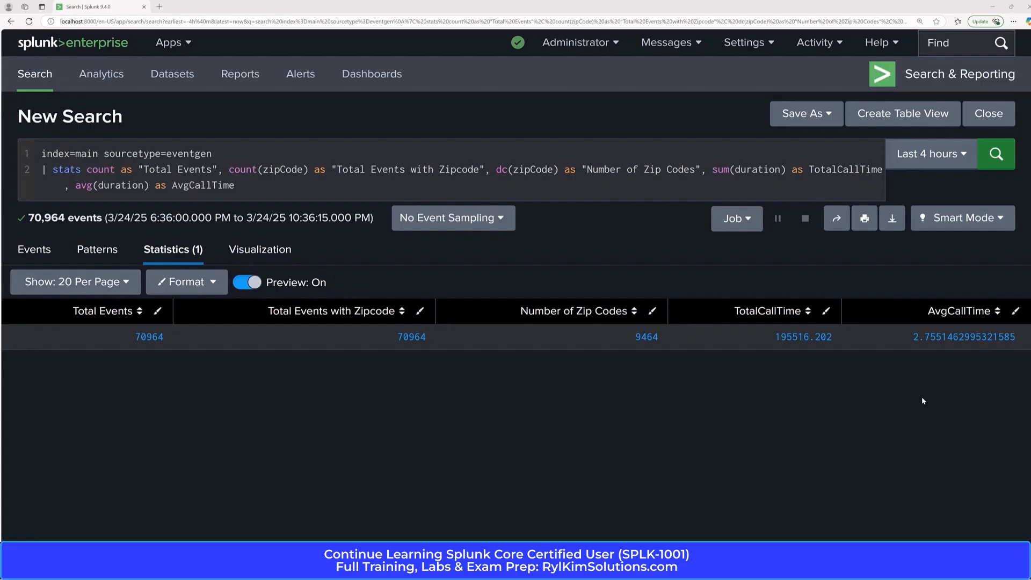
# Group the statistics by nodeName, run the search and look through the per-host rows.
pyautogui.click(286, 194)
pyautogui.write('by n')
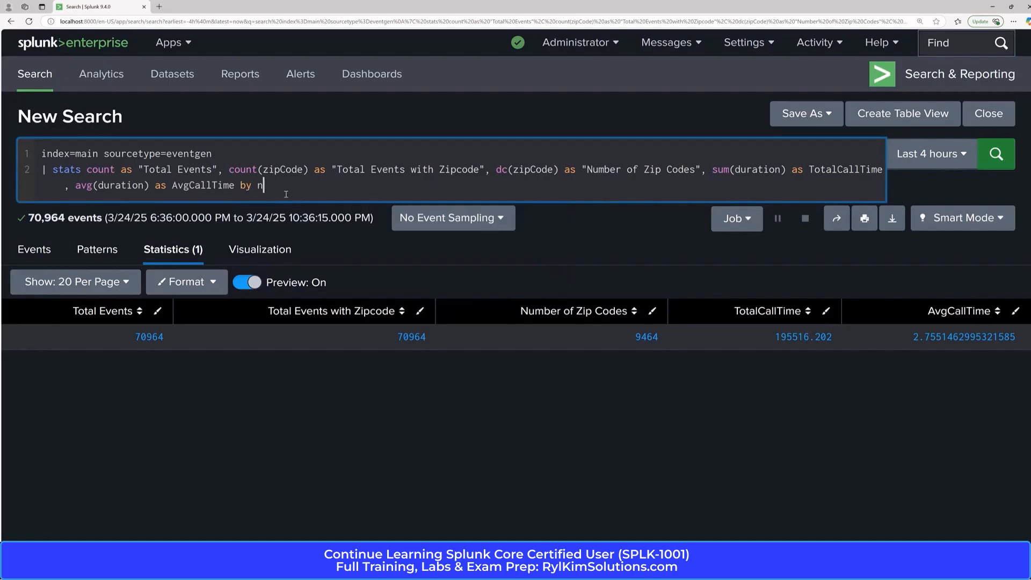
pyautogui.write('odeName')
pyautogui.press('Return')
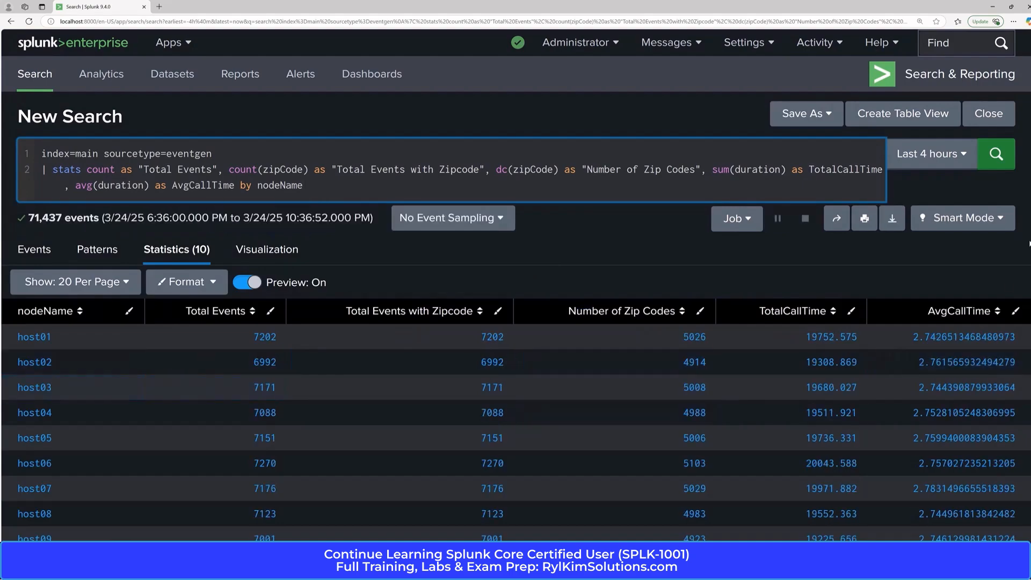
pyautogui.scroll(-1, 515, 285)
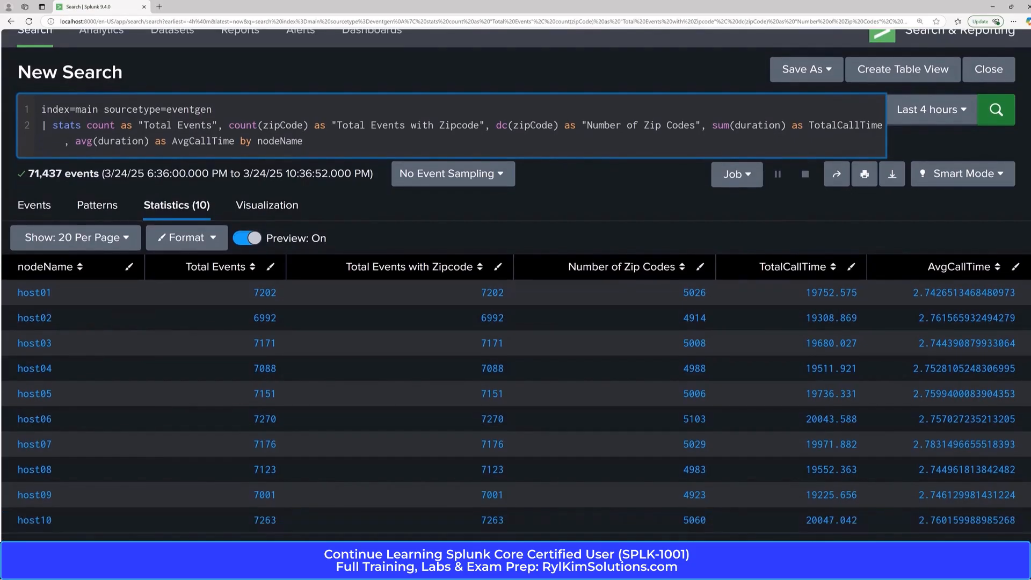
pyautogui.scroll(1, 302, 200)
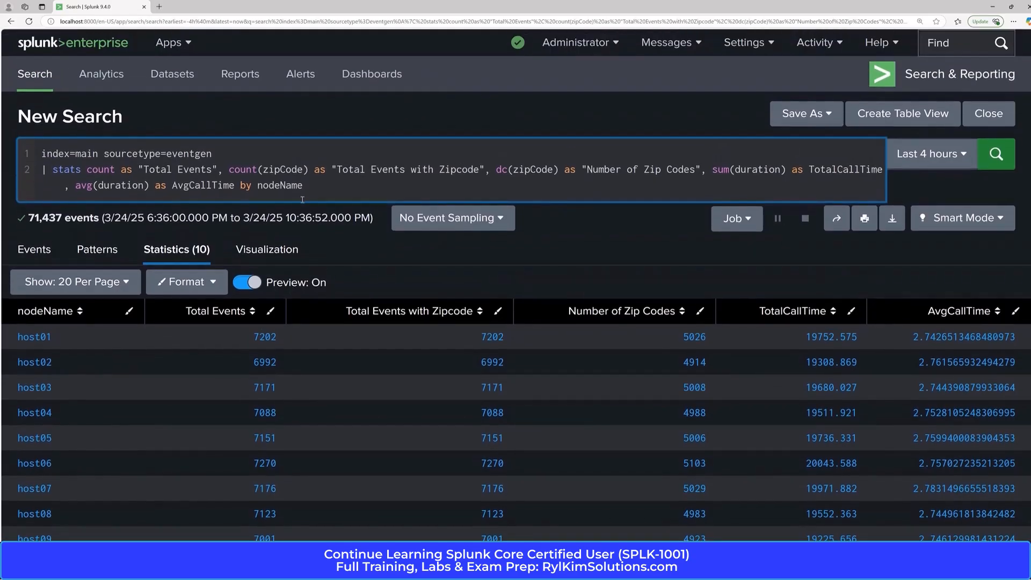
# Change the stats grouping field to partner and rerun the search.
pyautogui.press('BackSpace')
pyautogui.press('BackSpace')
pyautogui.press('BackSpace')
pyautogui.press('BackSpace')
pyautogui.press('BackSpace')
pyautogui.press('BackSpace')
pyautogui.press('BackSpace')
pyautogui.press('BackSpace')
pyautogui.write('partner')
pyautogui.press('Return')
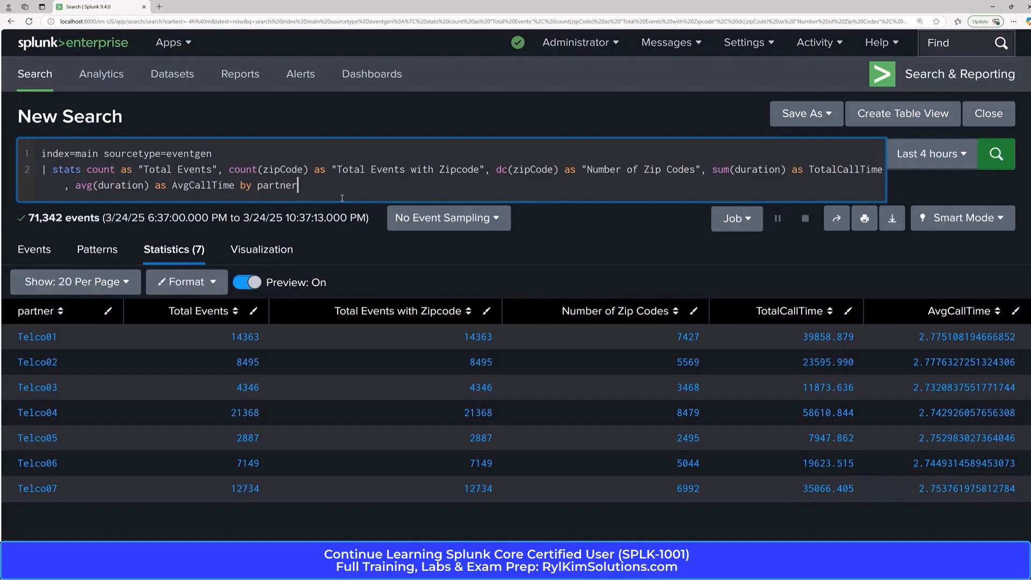
# Add a new piped line after the stats command that begins an eval assignment to TotalCallTime.
pyautogui.hotkey('shift', 'Return')
pyautogui.write('|')
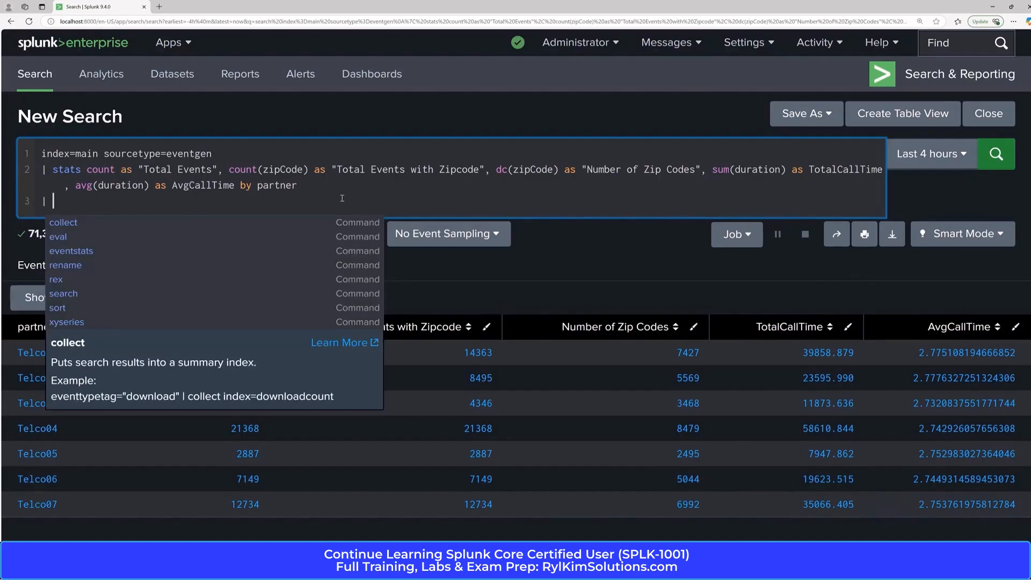
pyautogui.press('Escape')
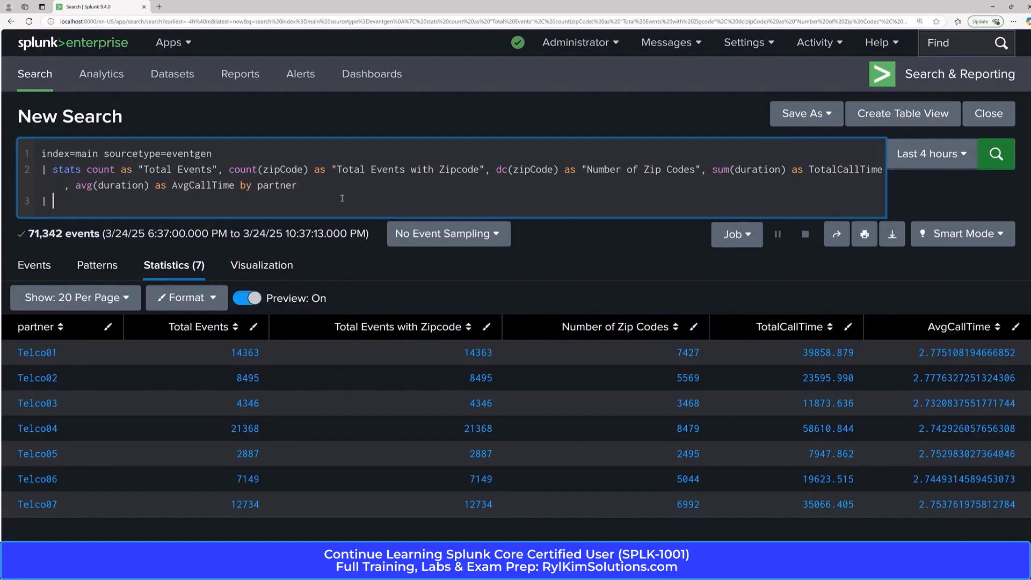
pyautogui.write('eval ')
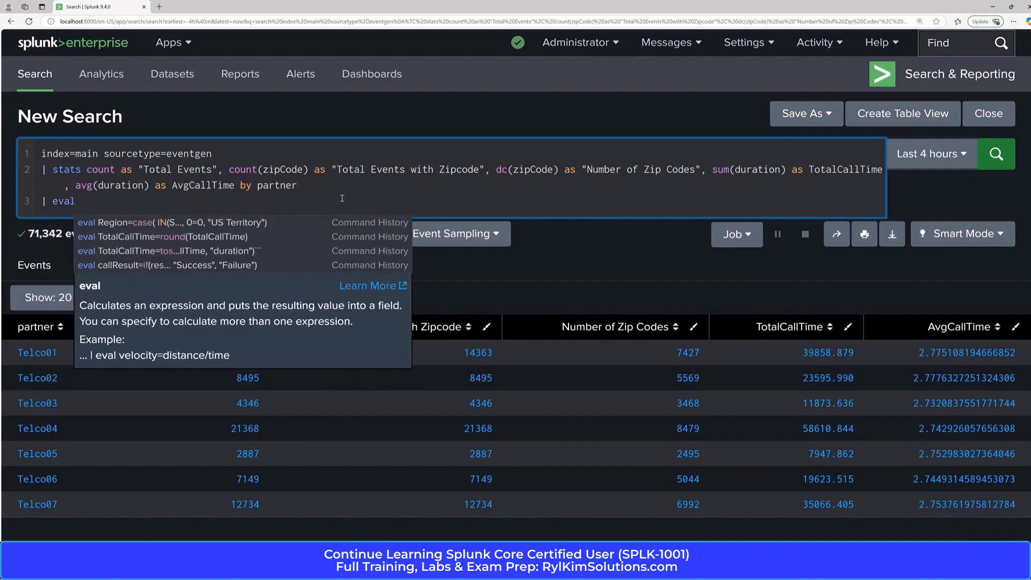
pyautogui.write('ta')
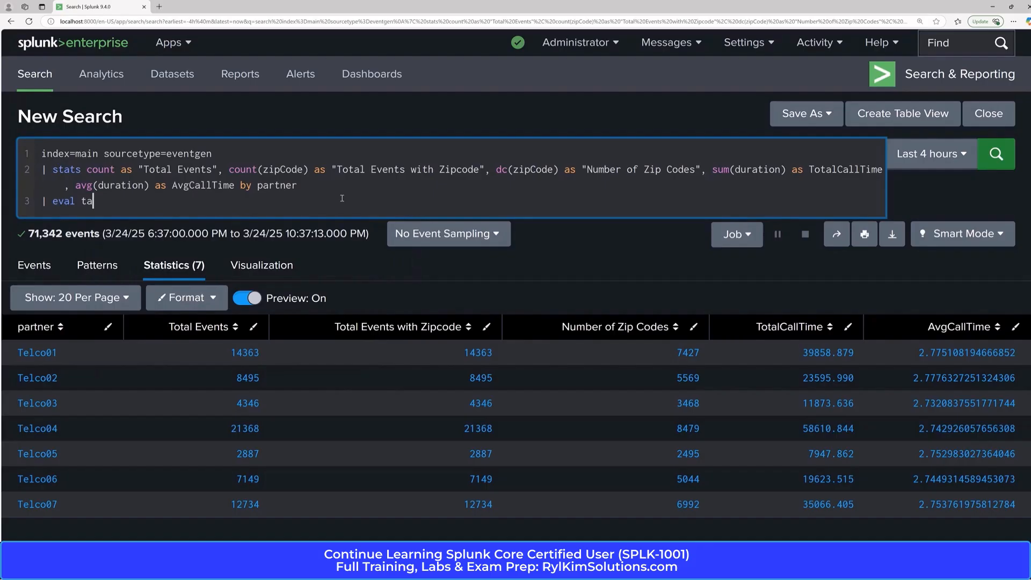
pyautogui.press('BackSpace')
pyautogui.press('BackSpace')
pyautogui.write('ta')
pyautogui.press('BackSpace')
pyautogui.press('BackSpace')
pyautogui.write('T')
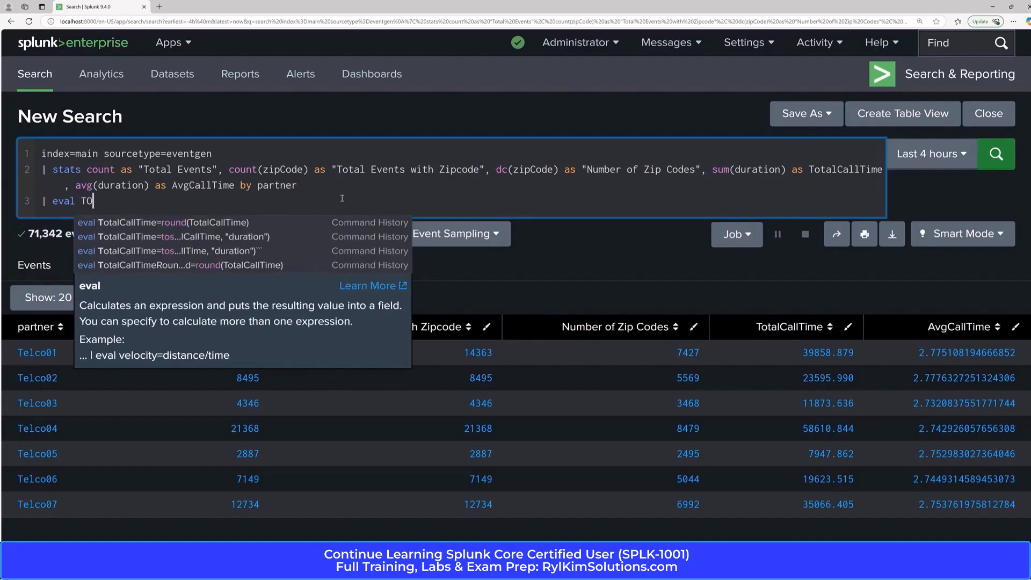
pyautogui.write('otalC')
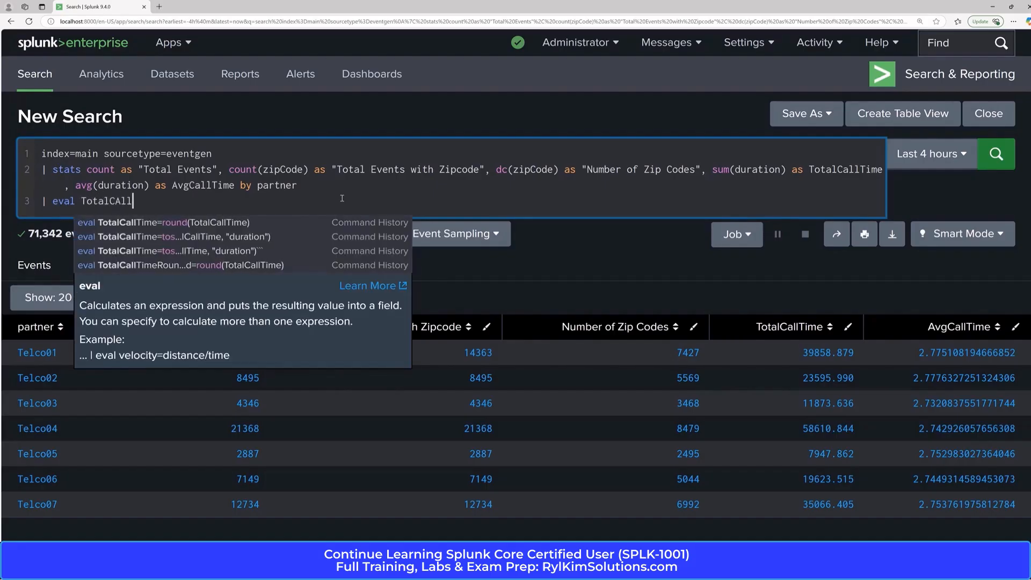
pyautogui.write('allTime')
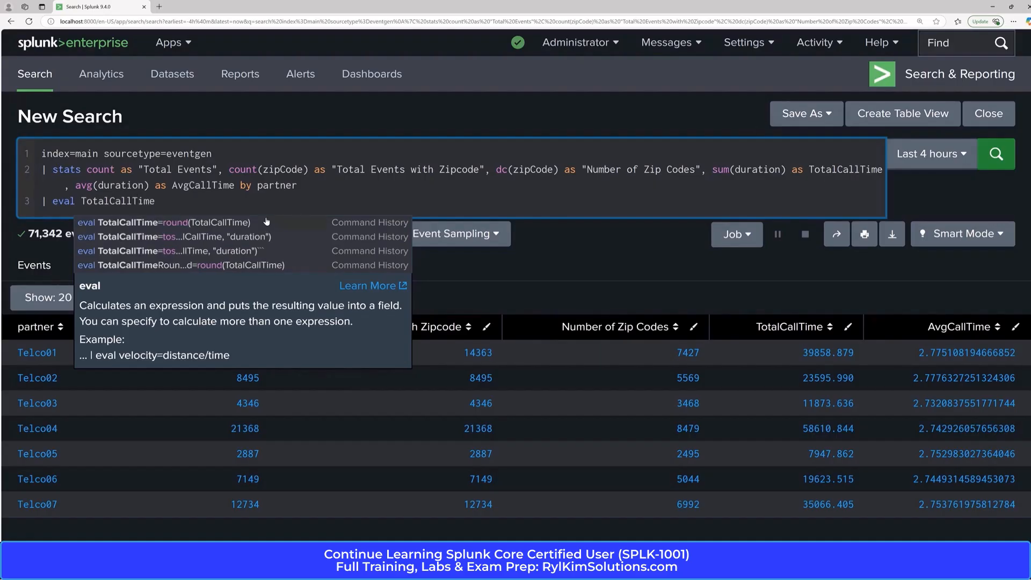
pyautogui.write('=')
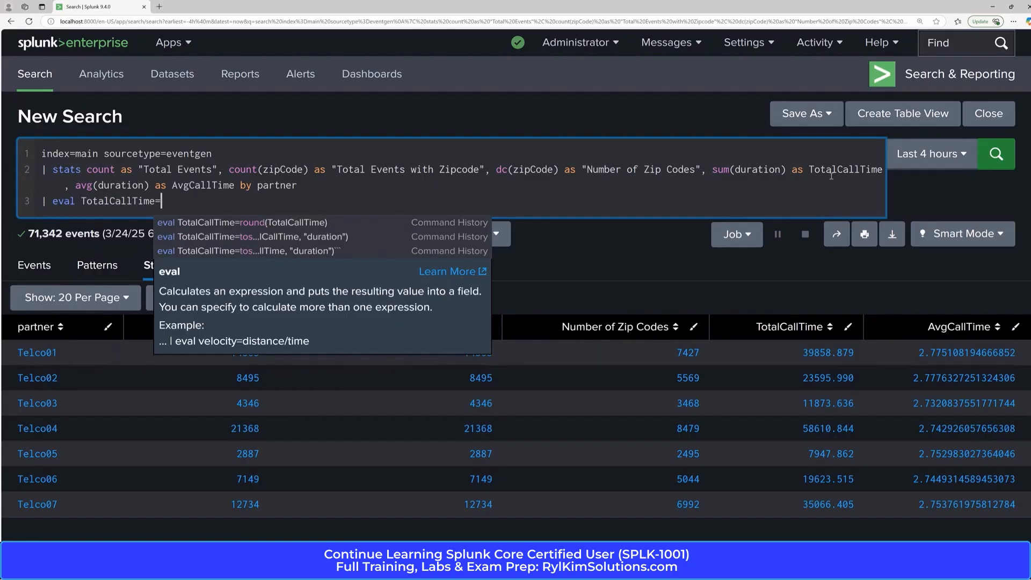
# Complete the eval assignment with tostring(TotalCallTime, "duration") and run the search.
pyautogui.click(832, 169)
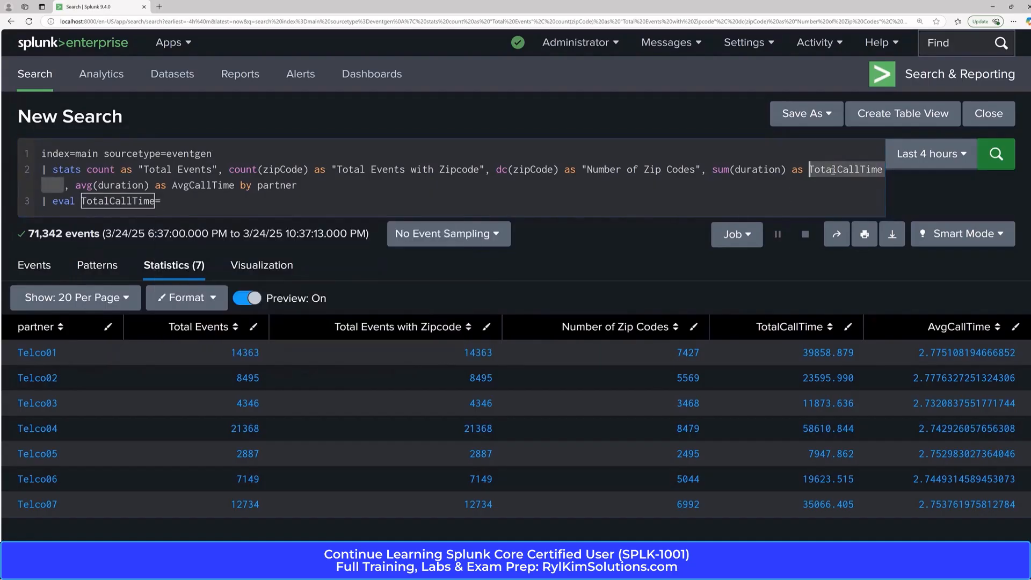
pyautogui.click(190, 203)
pyautogui.write('t')
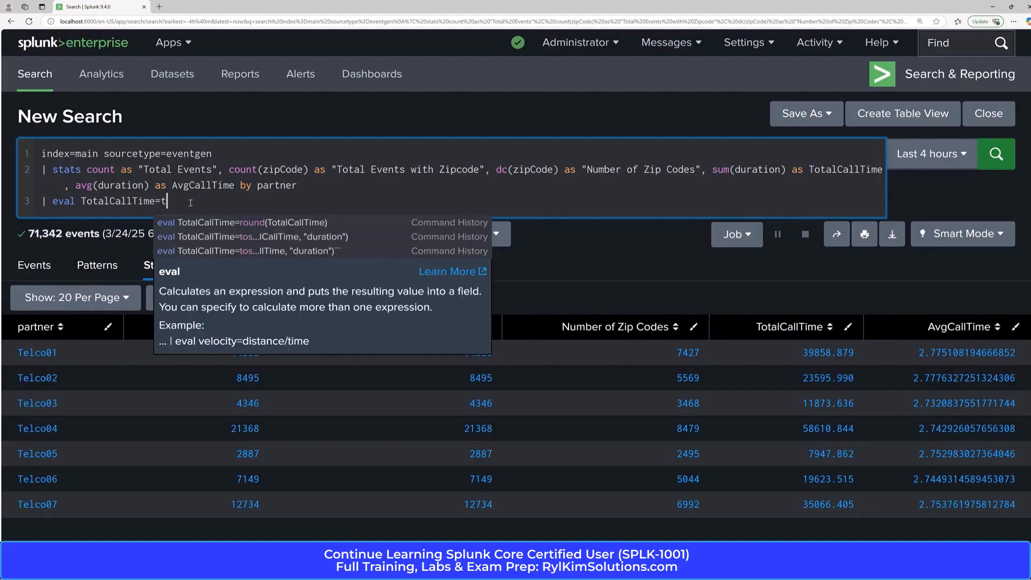
pyautogui.write('ostring')
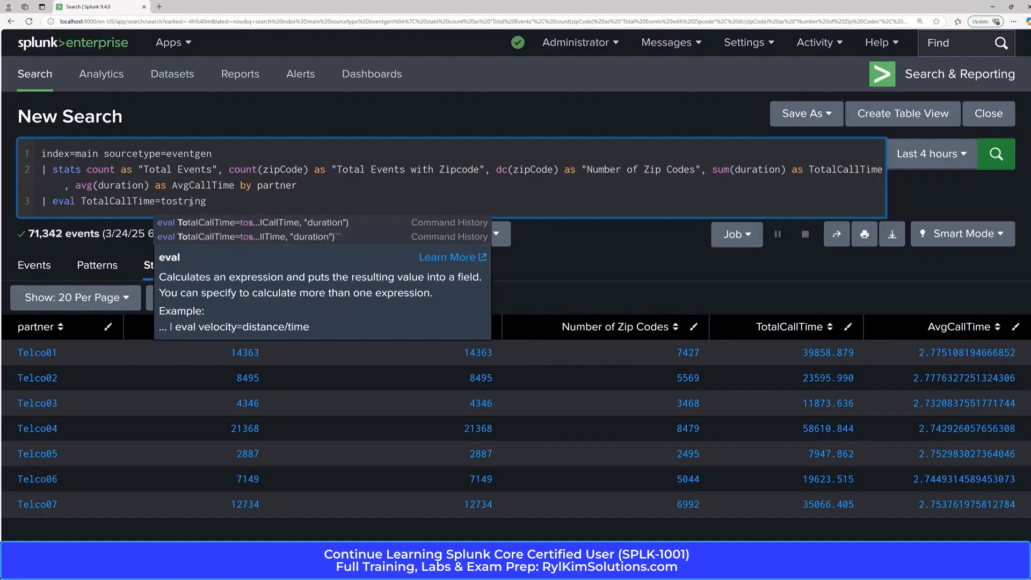
pyautogui.write('(TotalCallTime')
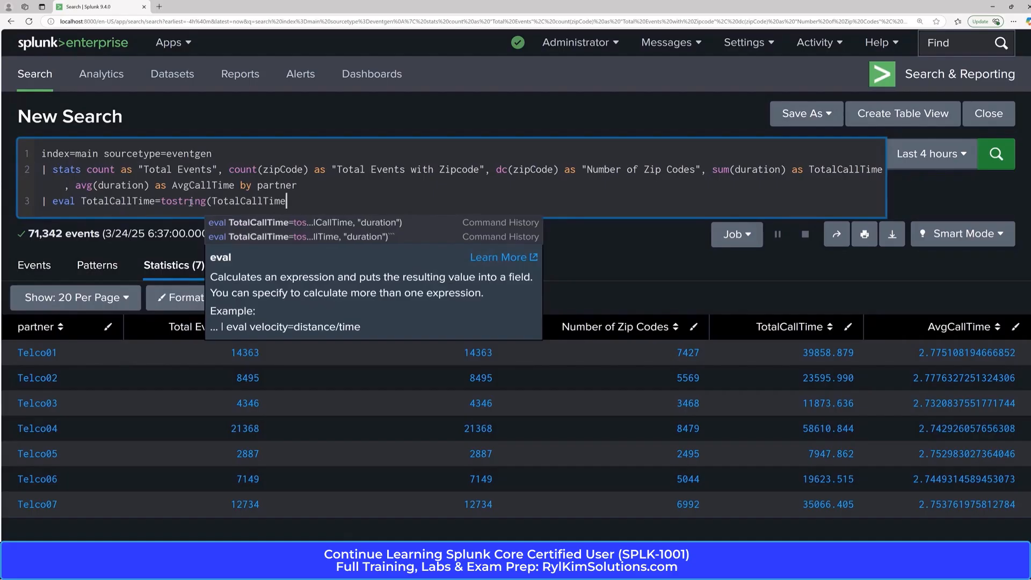
pyautogui.write(', "durati')
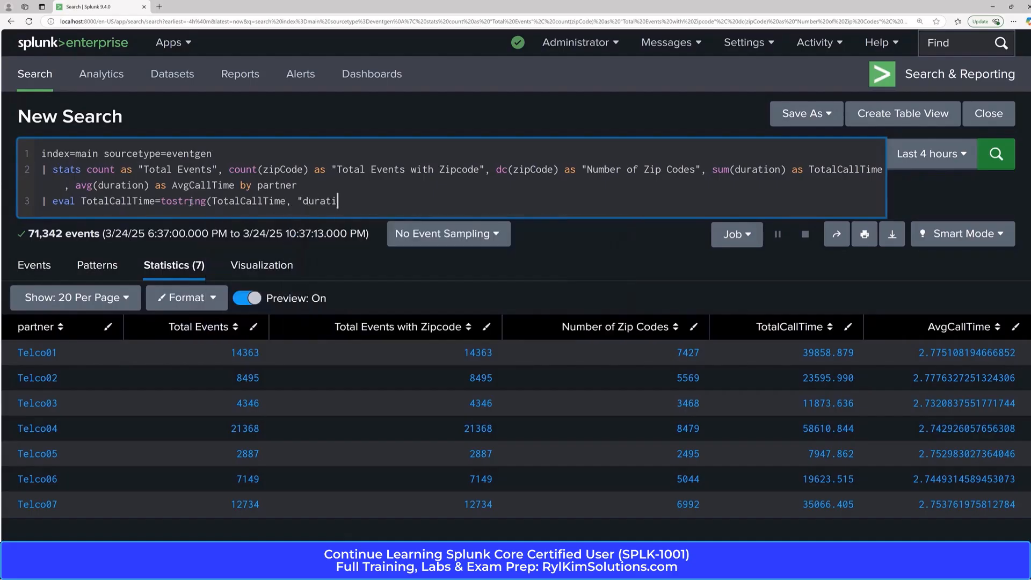
pyautogui.write('on")')
pyautogui.press('Return')
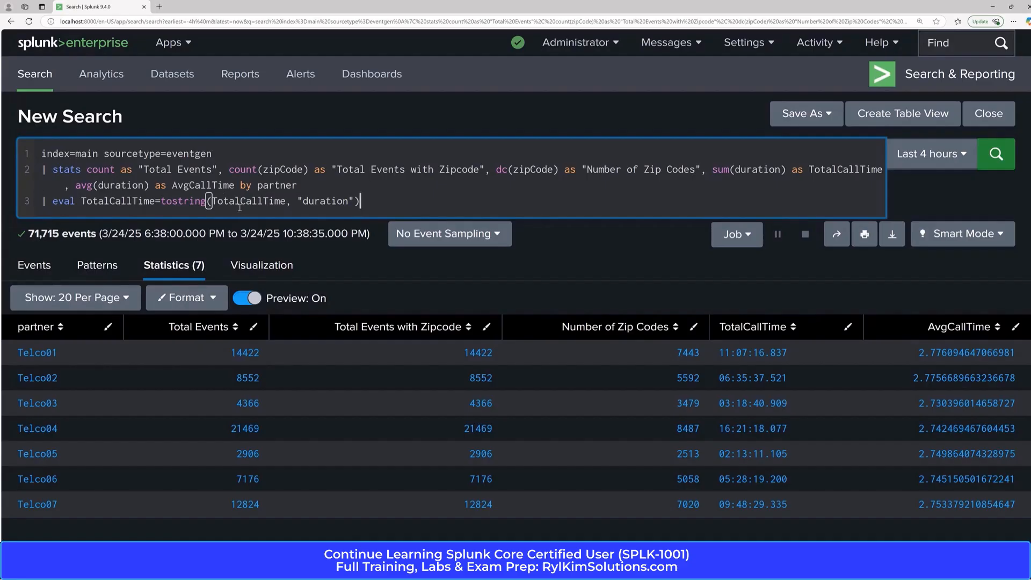
# Wrap TotalCallTime inside the tostring function with round() and rerun the search.
pyautogui.click(210, 201)
pyautogui.write('round')
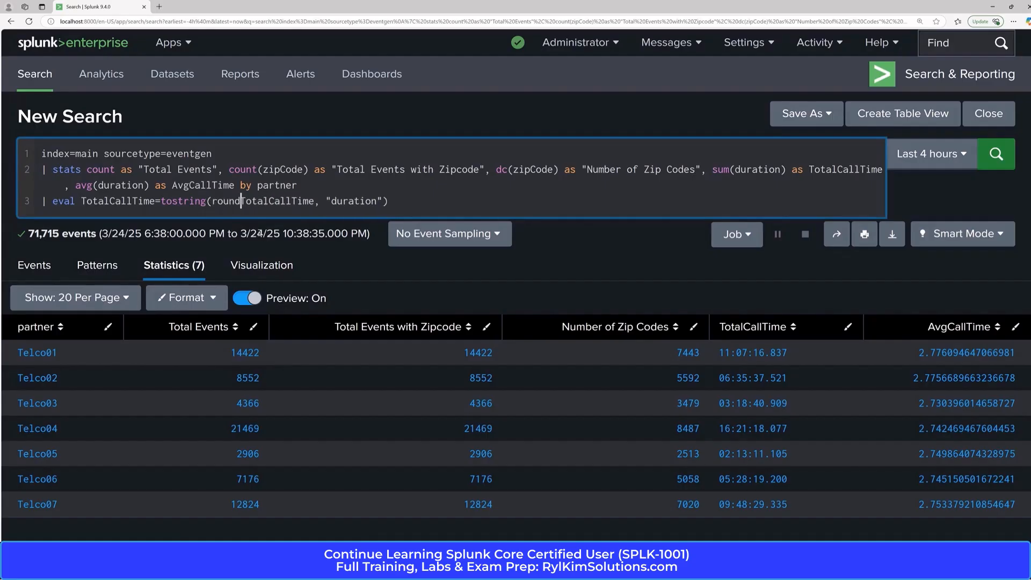
pyautogui.write('(')
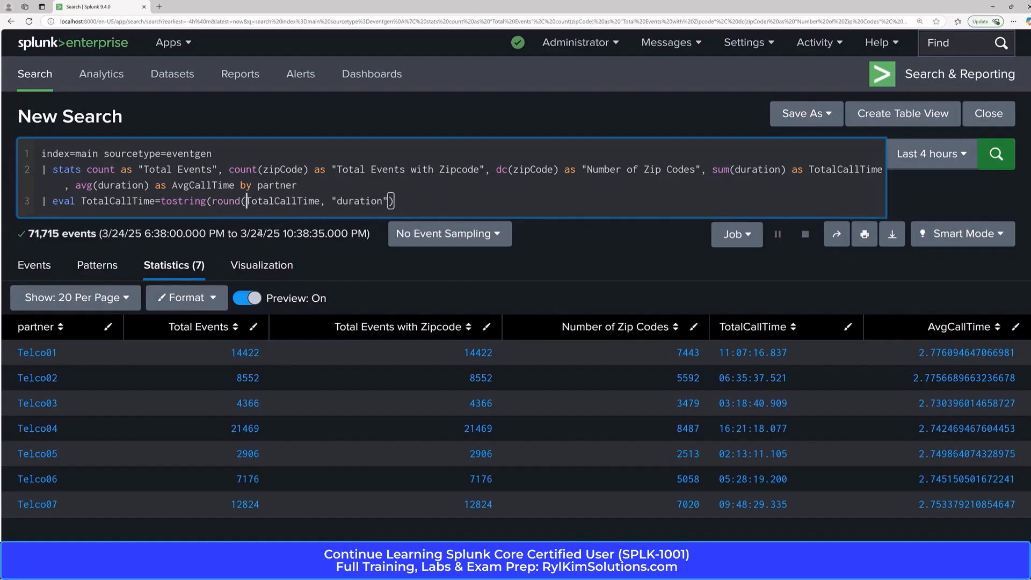
pyautogui.click(321, 201)
pyautogui.write(')')
pyautogui.click(996, 154)
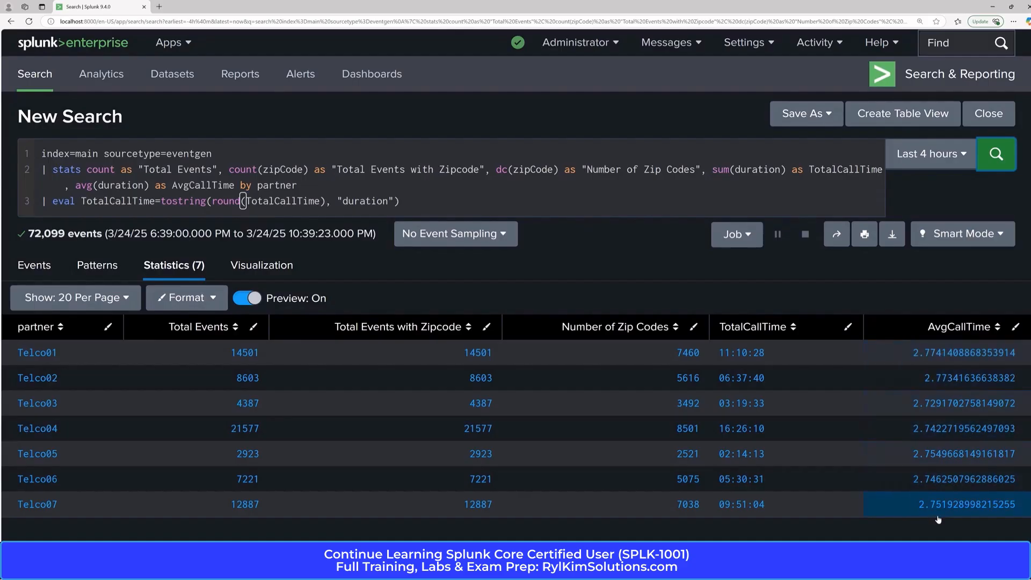
# Append a second eval assignment, AvgCallTime=round(AvgCallTime, 2), after the TotalCallTime expression and run the search.
pyautogui.click(466, 209)
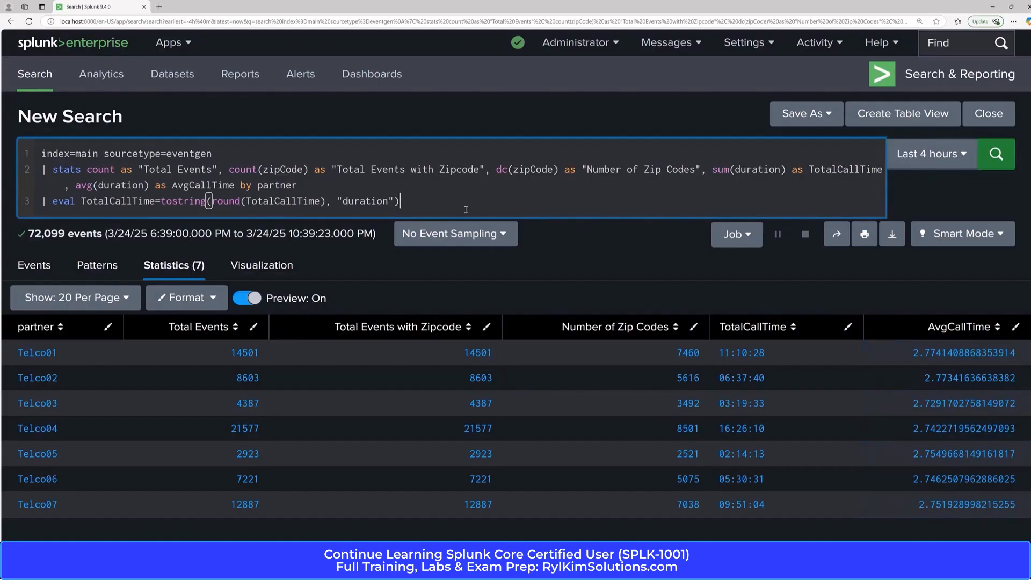
pyautogui.write(',')
pyautogui.doubleClick(192, 185)
pyautogui.hotkey('ctrl', 'c')
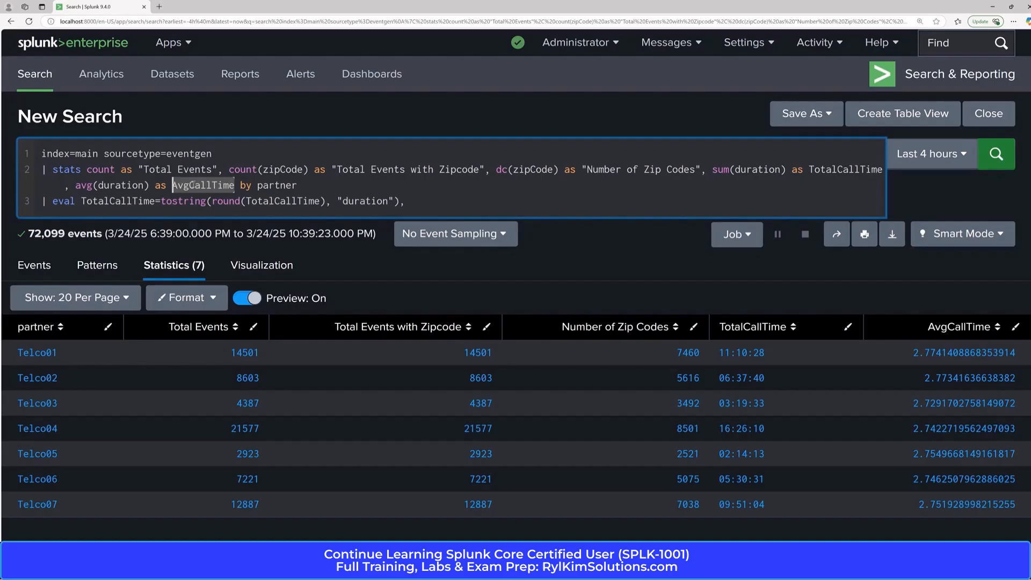
pyautogui.click(419, 204)
pyautogui.hotkey('ctrl', 'v')
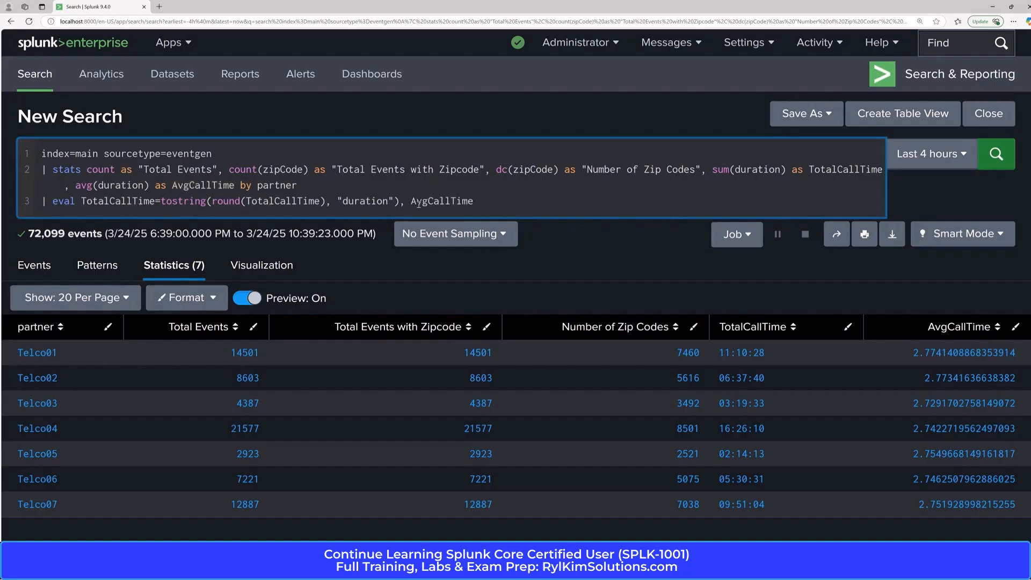
pyautogui.write('=round(')
pyautogui.hotkey('ctrl', 'v')
pyautogui.write(', 2)')
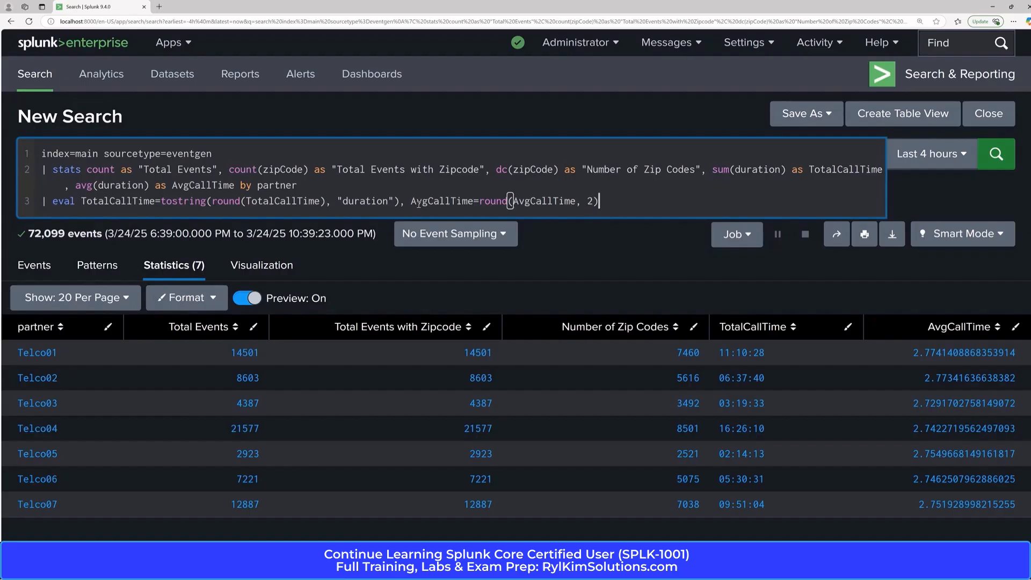
pyautogui.press('Return')
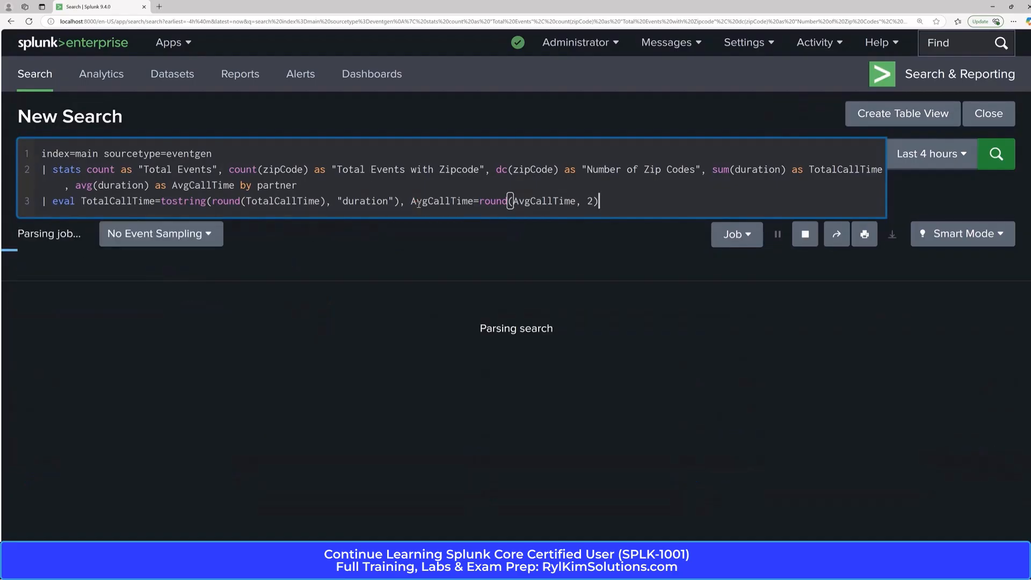